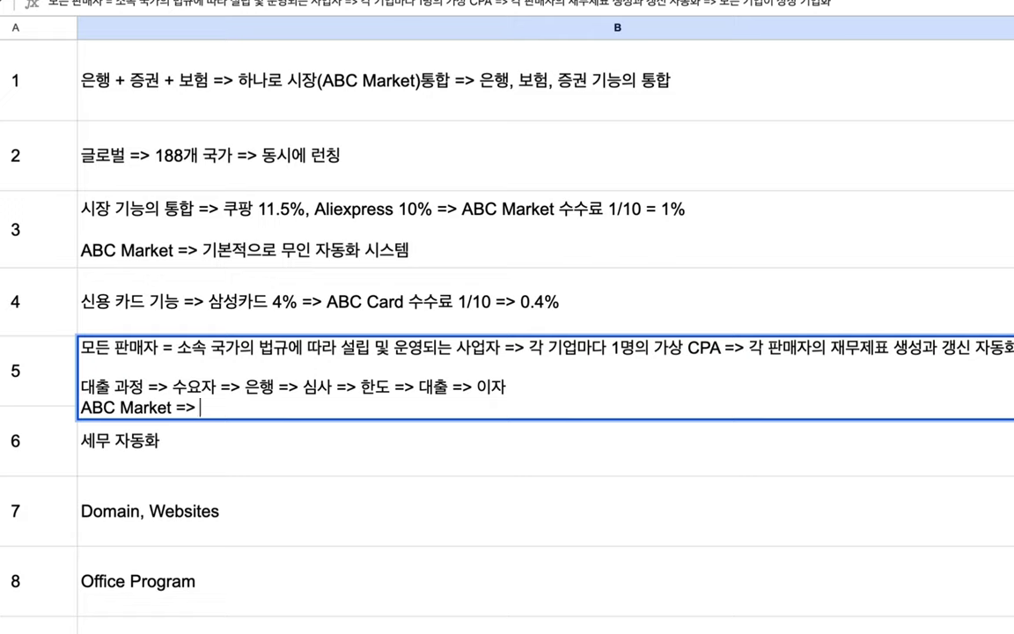
Complete the "ABC Market =>" line in item 5 with "채권을 판매"
{"action": "key", "text": "BackSpace"}
{"action": "key", "text": "BackSpace"}
{"action": "type", "text": "채권"}
{"action": "type", "text": "을 ㅊ"}
{"action": "key", "text": "BackSpace"}
{"action": "type", "text": "판매"}
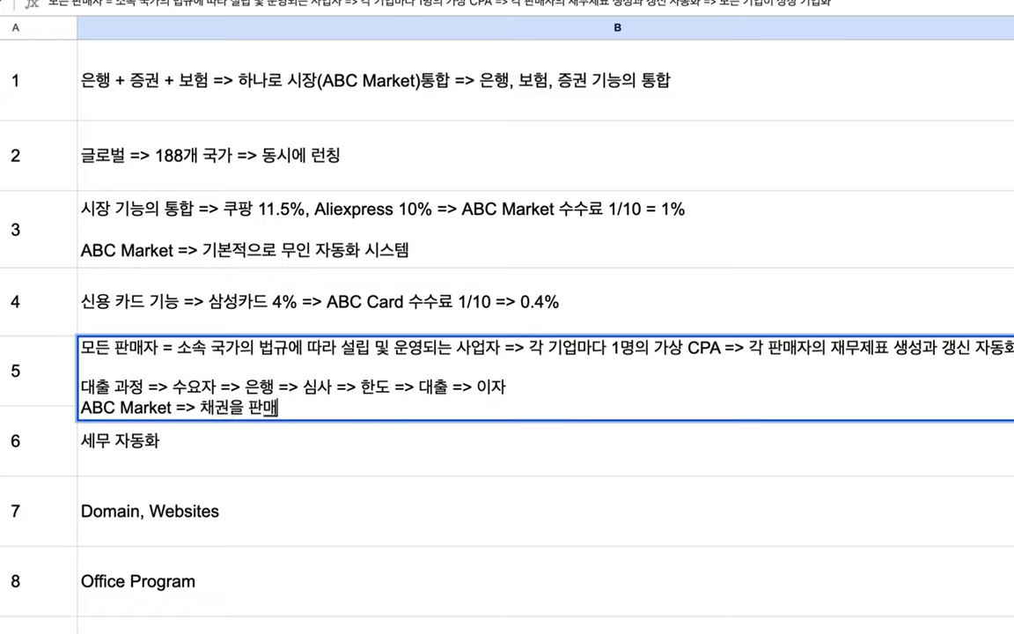
Expand the ABC Market phrase in item 5 to read "채권/주식 상품을 판매"
{"action": "left_click", "coordinate": [230, 408]}
{"action": "type", "text": "ㄱ"}
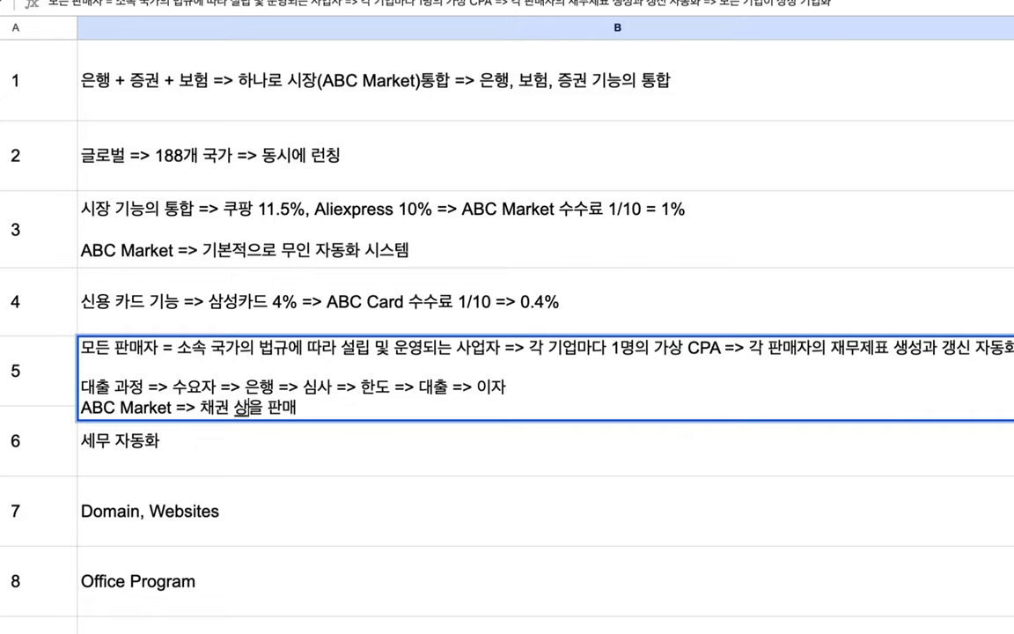
{"action": "type", "text": "품"}
{"action": "left_click", "coordinate": [231, 408]}
{"action": "type", "text": "/증"}
{"action": "key", "text": "BackSpace"}
{"action": "key", "text": "BackSpace"}
{"action": "type", "text": "주식"}
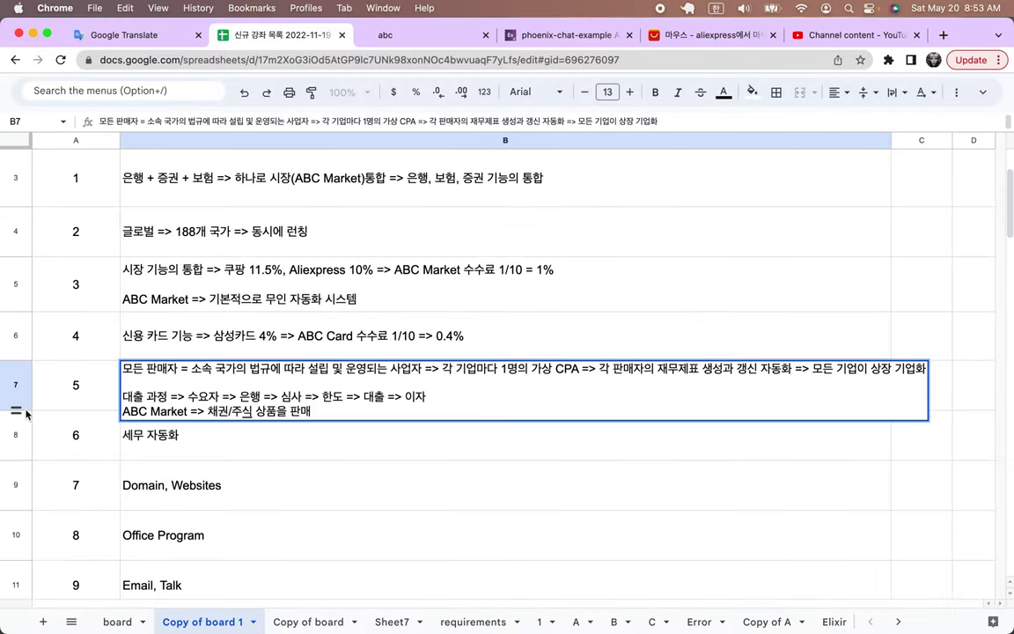
Make the row of item 5 taller to fit its text and finish editing the cell
{"action": "left_click_drag", "start_coordinate": [15, 414], "coordinate": [16, 472]}
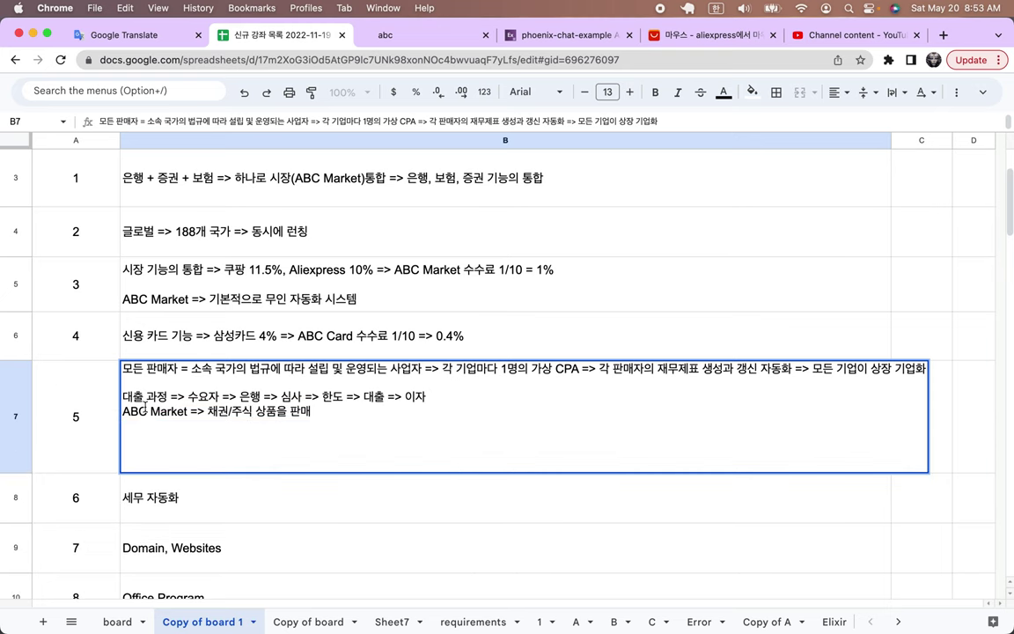
{"action": "left_click_drag", "start_coordinate": [114, 414], "coordinate": [221, 414]}
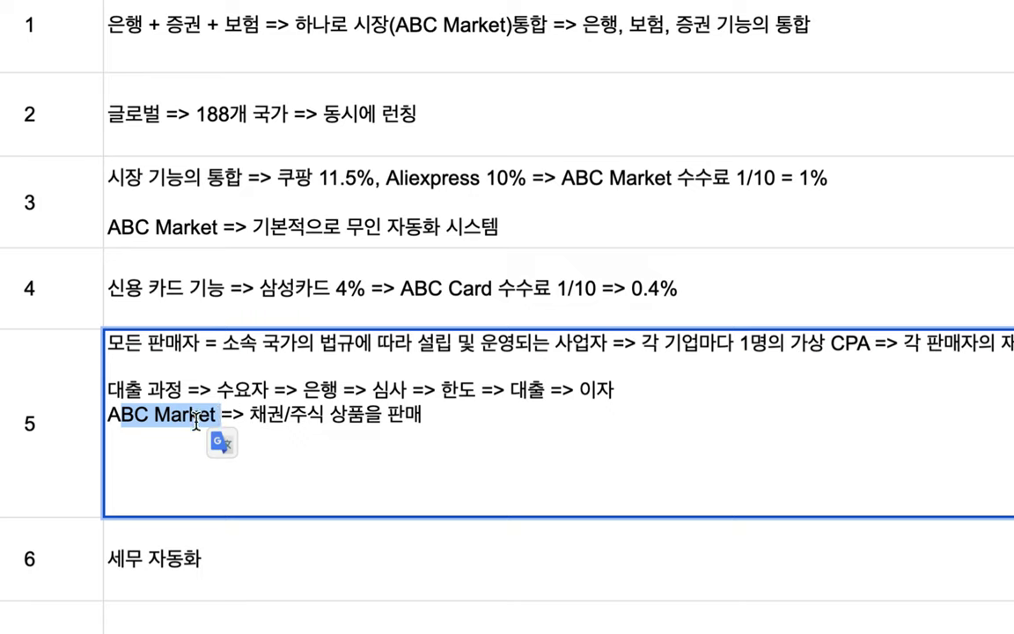
{"action": "left_click_drag", "start_coordinate": [232, 414], "coordinate": [244, 413]}
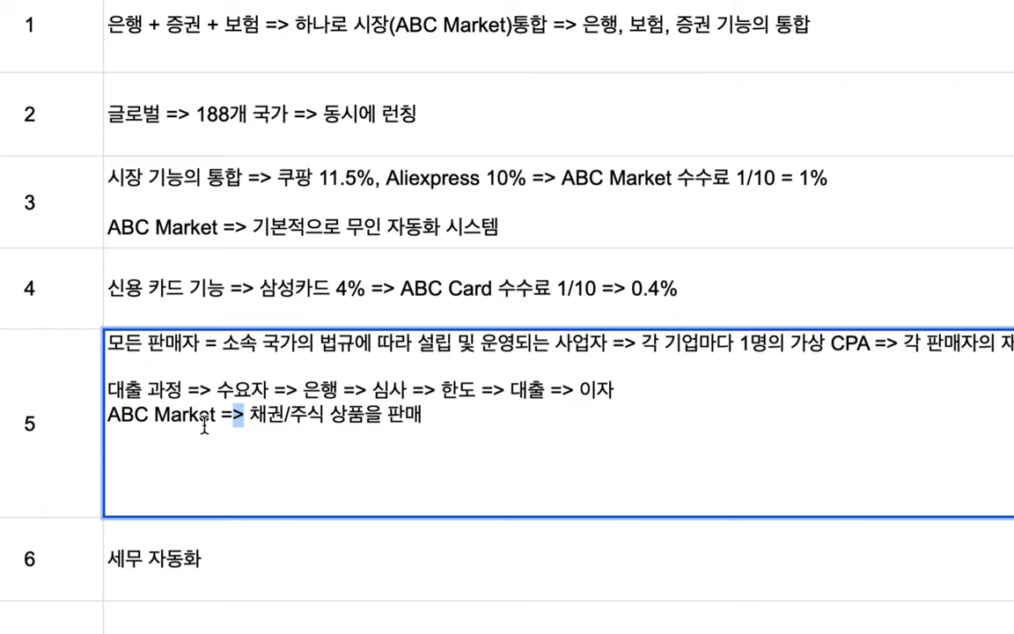
{"action": "left_click", "coordinate": [310, 409]}
{"action": "left_click", "coordinate": [85, 407]}
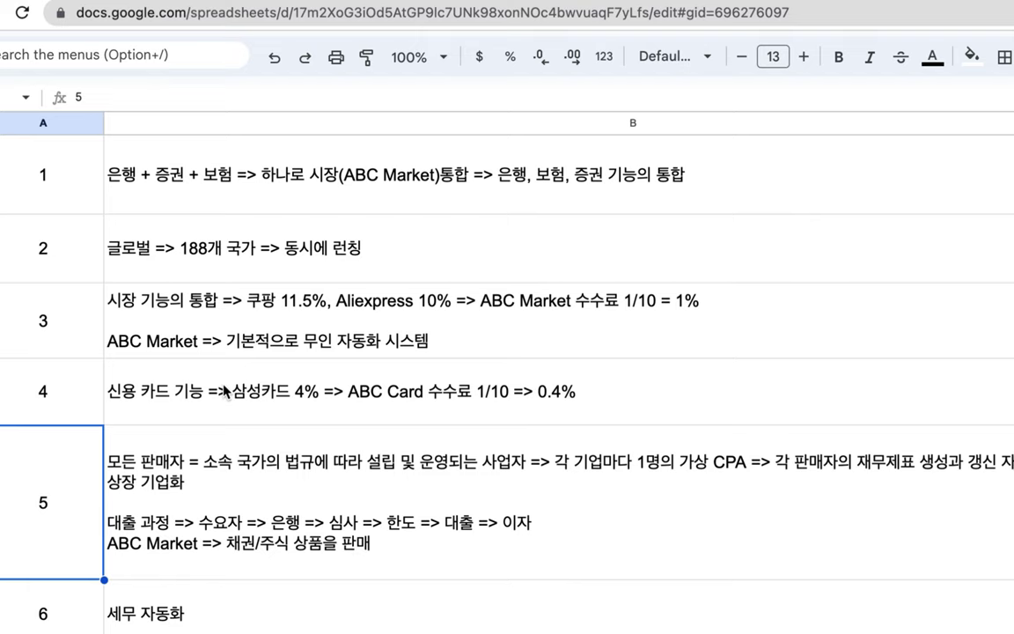
Reword the item 6 description to "모든 판매자의 세무 신고와 납세를 자동화"
{"action": "scroll", "coordinate": [225, 391], "scroll_direction": "down", "scroll_amount": 2}
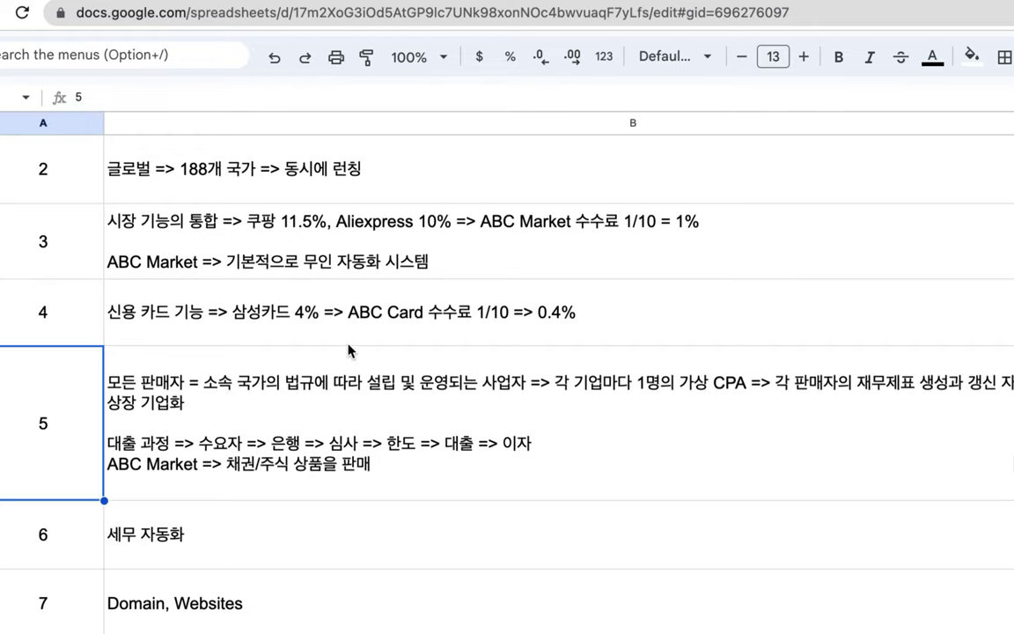
{"action": "scroll", "coordinate": [352, 351], "scroll_direction": "down", "scroll_amount": 2}
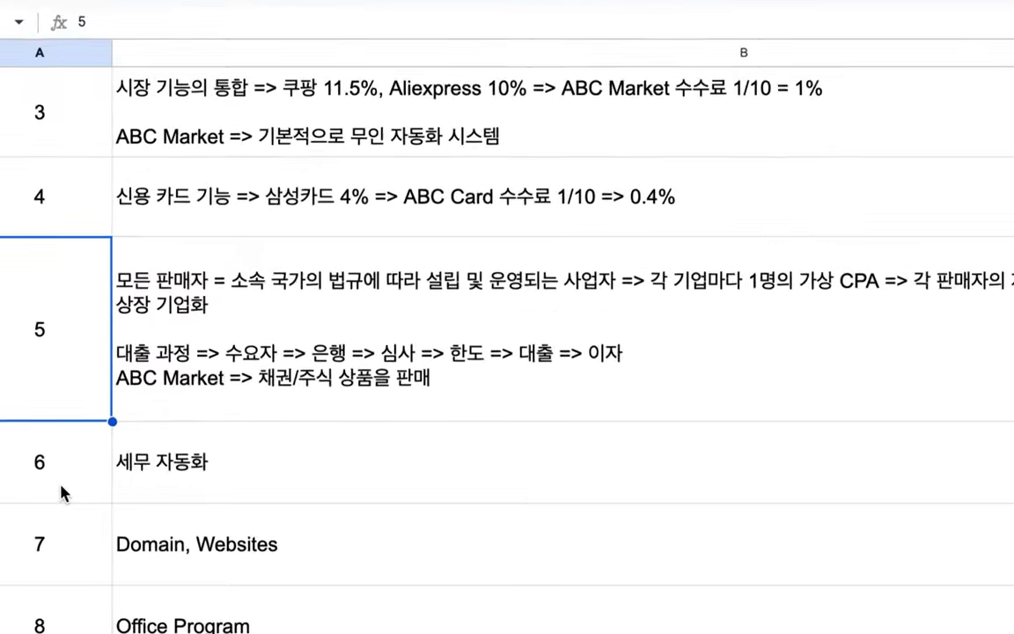
{"action": "double_click", "coordinate": [116, 472]}
{"action": "key", "text": "Home"}
{"action": "type", "text": "모든 판"}
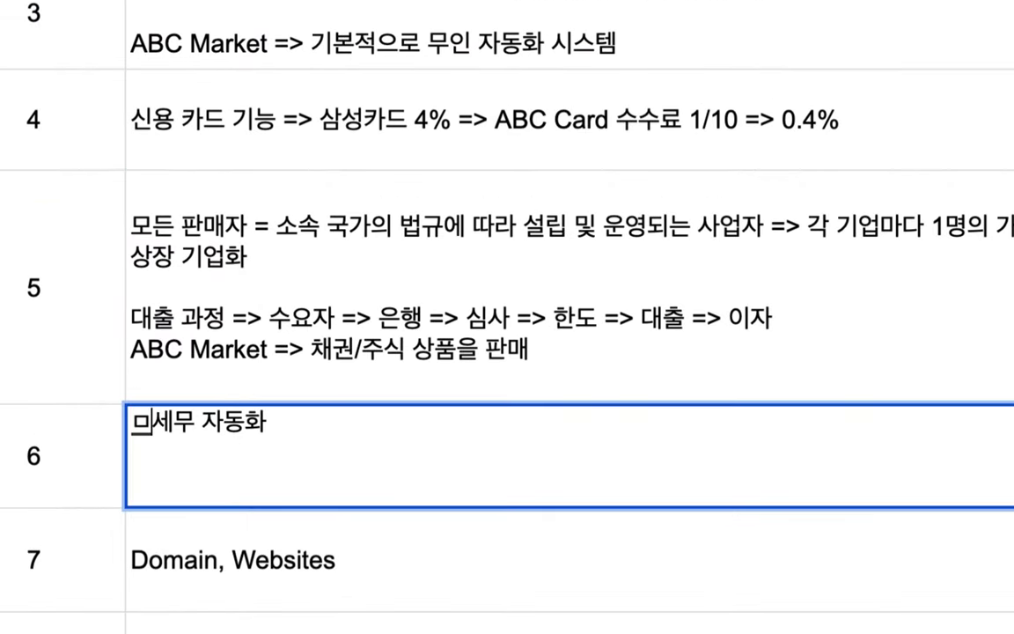
{"action": "type", "text": "매자의"}
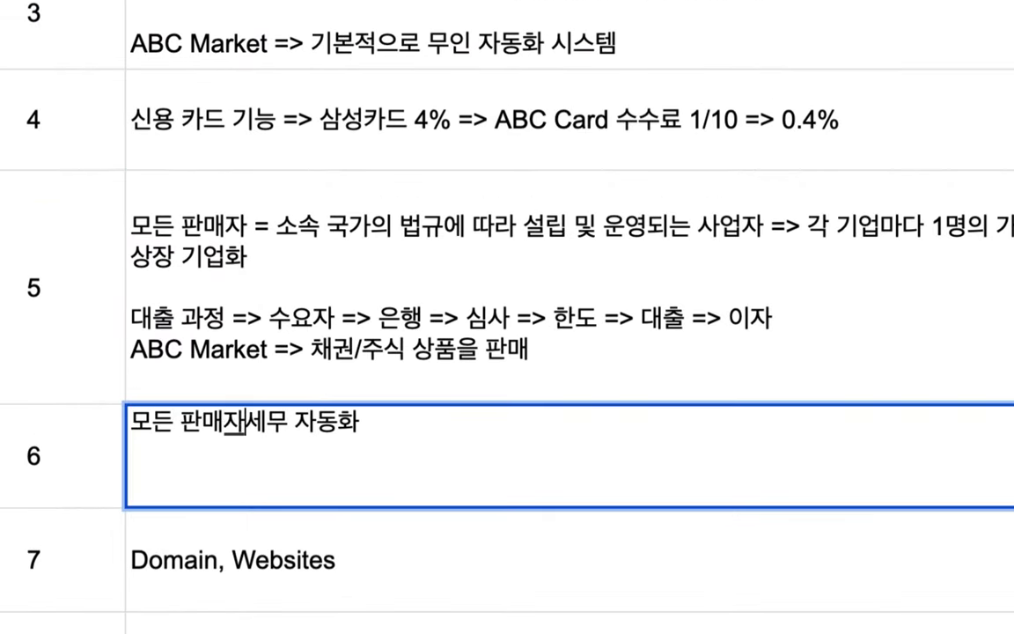
{"action": "left_click", "coordinate": [293, 420]}
{"action": "left_click", "coordinate": [319, 421]}
{"action": "type", "text": "신고와 "}
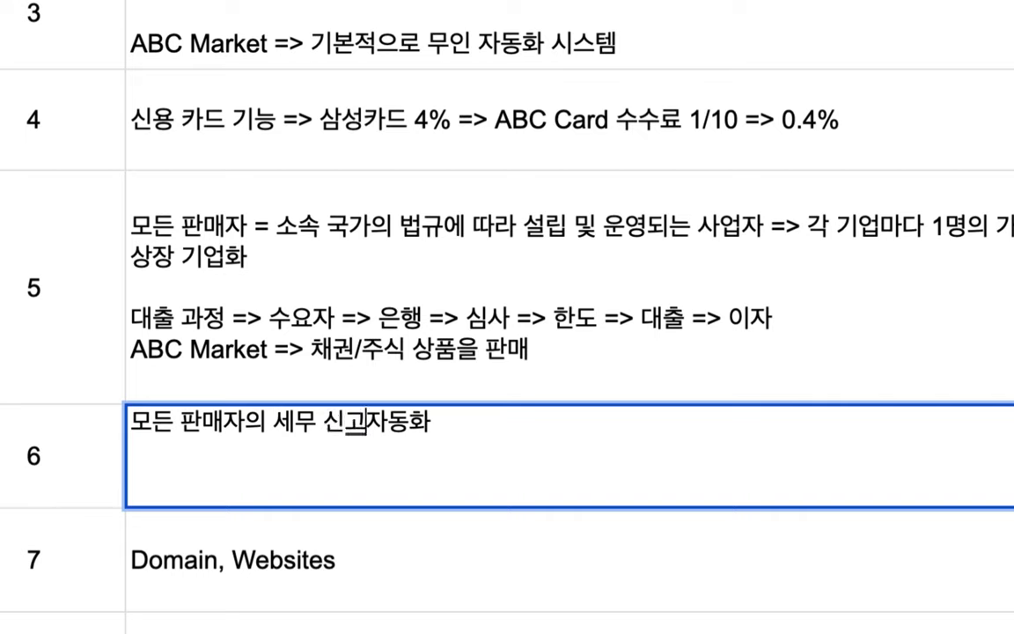
{"action": "type", "text": "납세를"}
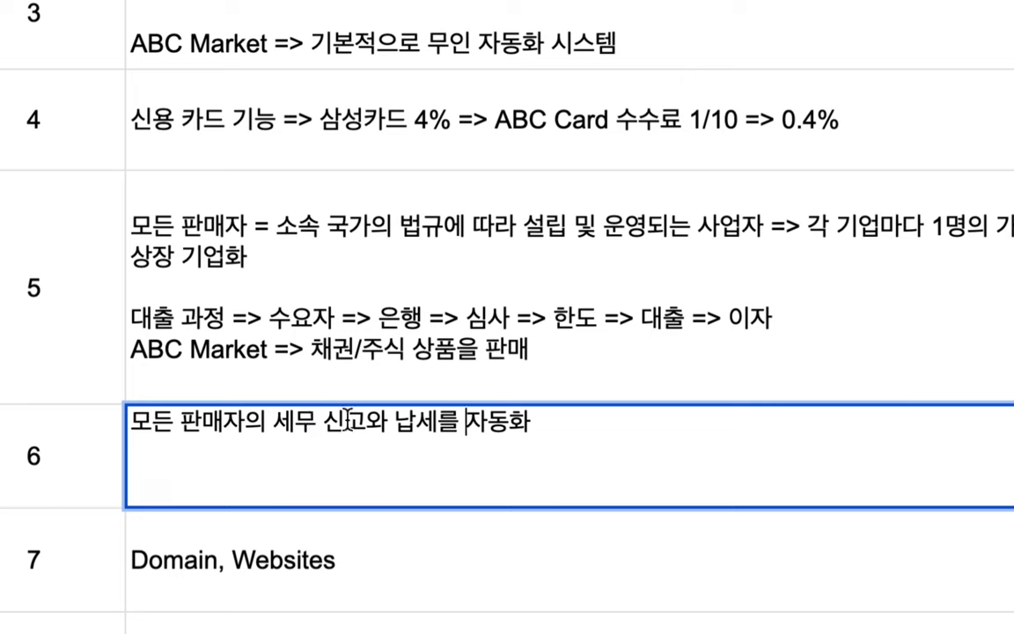
Append "=> 각 판매자마다 1명의 CTA를 할당" to the item 6 description
{"action": "left_click", "coordinate": [544, 423]}
{"action": "type", "text": "="}
{"action": "type", "text": "> 각 판ㅁ"}
{"action": "type", "text": "ㅐ자맏"}
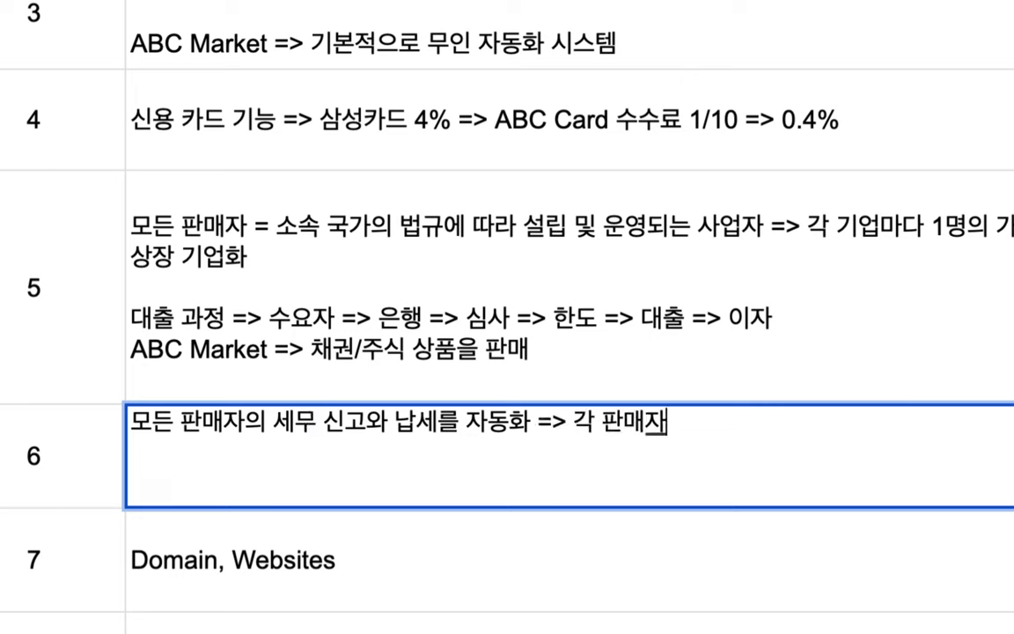
{"action": "type", "text": "다 1명의"}
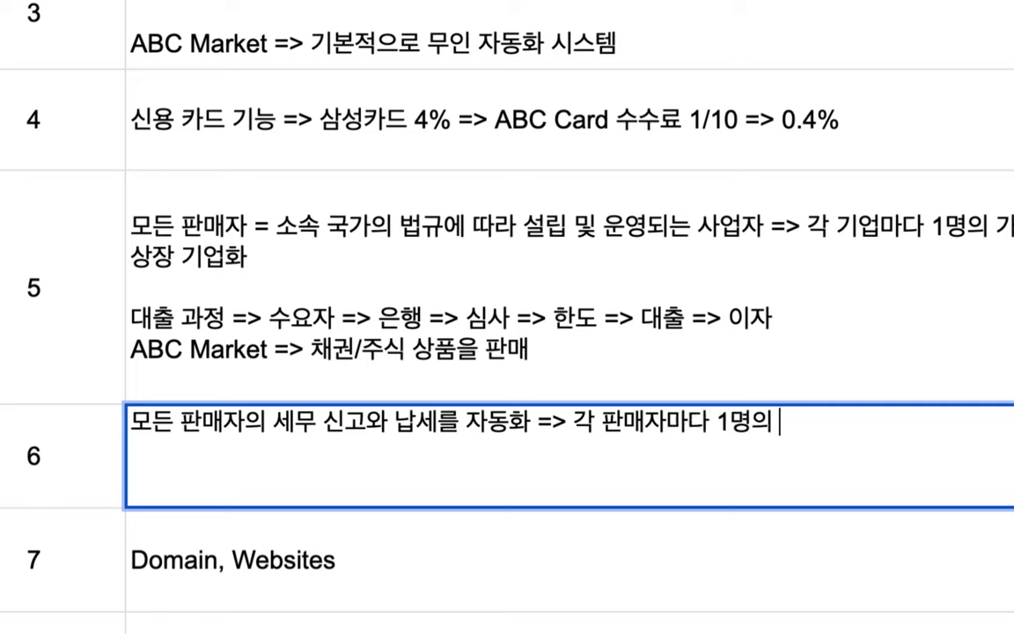
{"action": "type", "text": " CTA"}
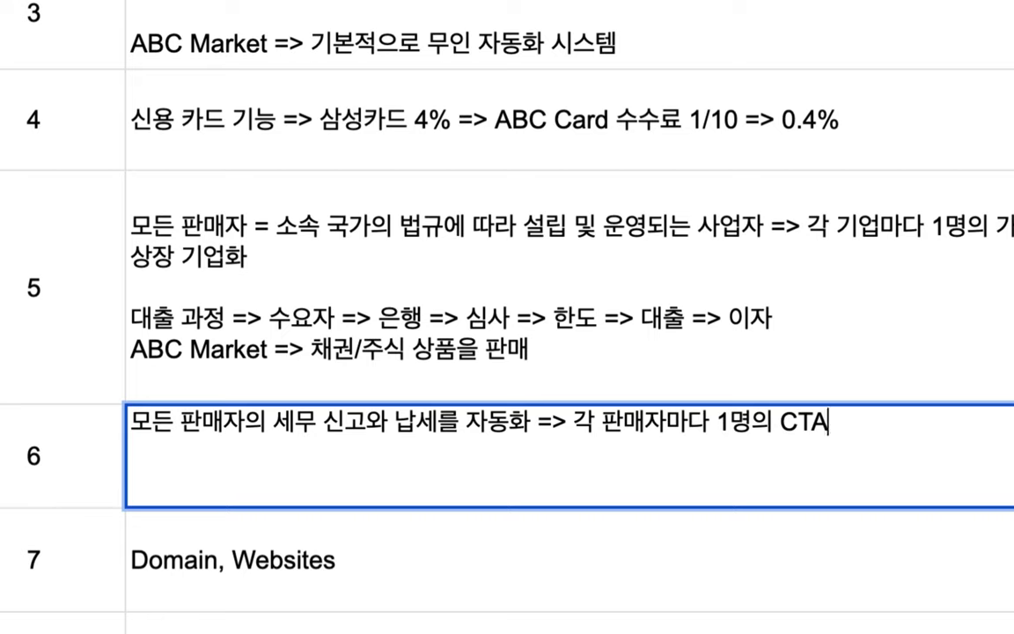
{"action": "type", "text": "를 "}
{"action": "type", "text": "할당"}
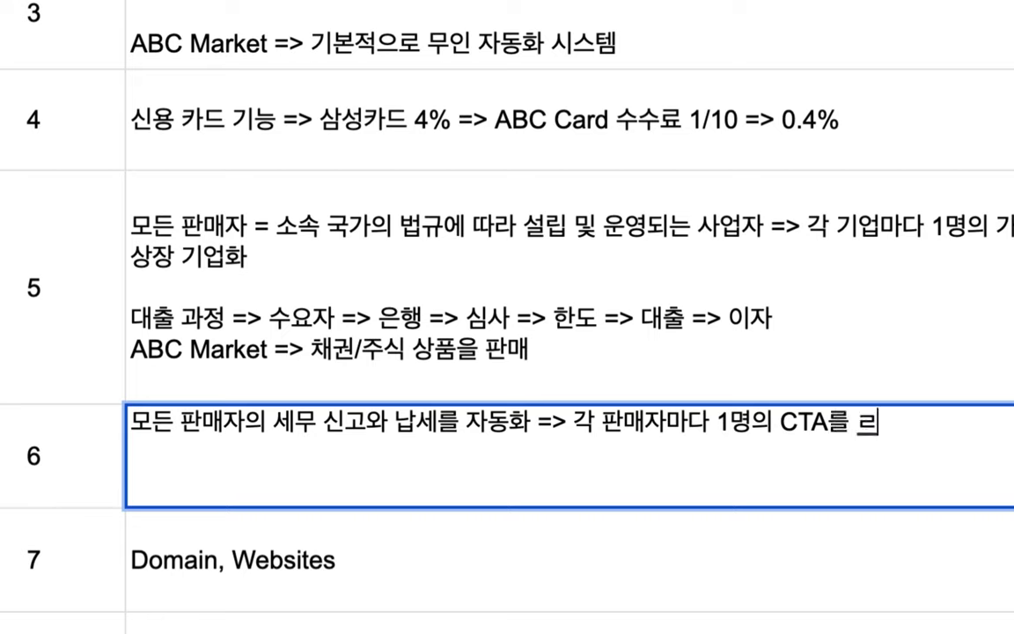
Insert the word "Virtual" before "CTA" in the item 6 description
{"action": "left_click", "coordinate": [780, 423]}
{"action": "type", "text": "Virtual"}
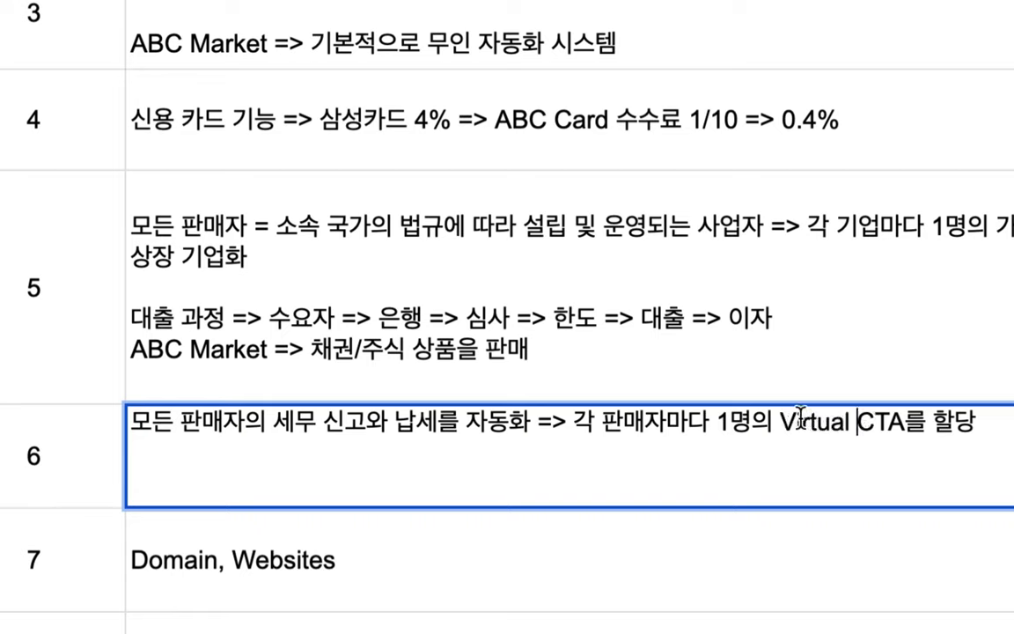
{"action": "left_click_drag", "start_coordinate": [781, 423], "coordinate": [905, 422]}
{"action": "left_click", "coordinate": [598, 422]}
{"action": "left_click_drag", "start_coordinate": [274, 423], "coordinate": [438, 428]}
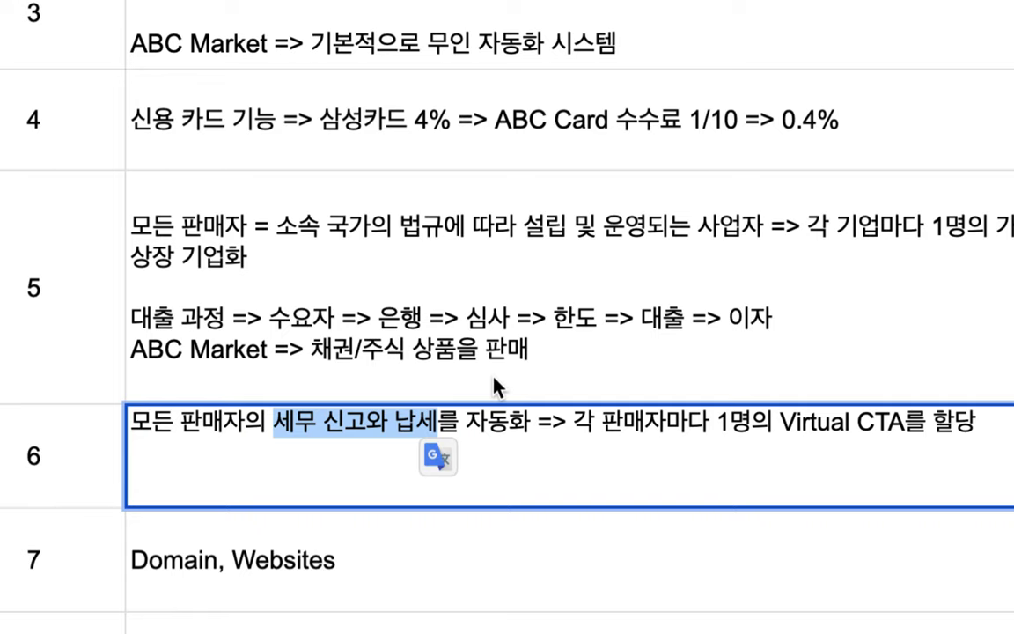
Start a second line in the item 6 cell reading "한국의 어떤 기업도 단 1원"
{"action": "left_click", "coordinate": [971, 427]}
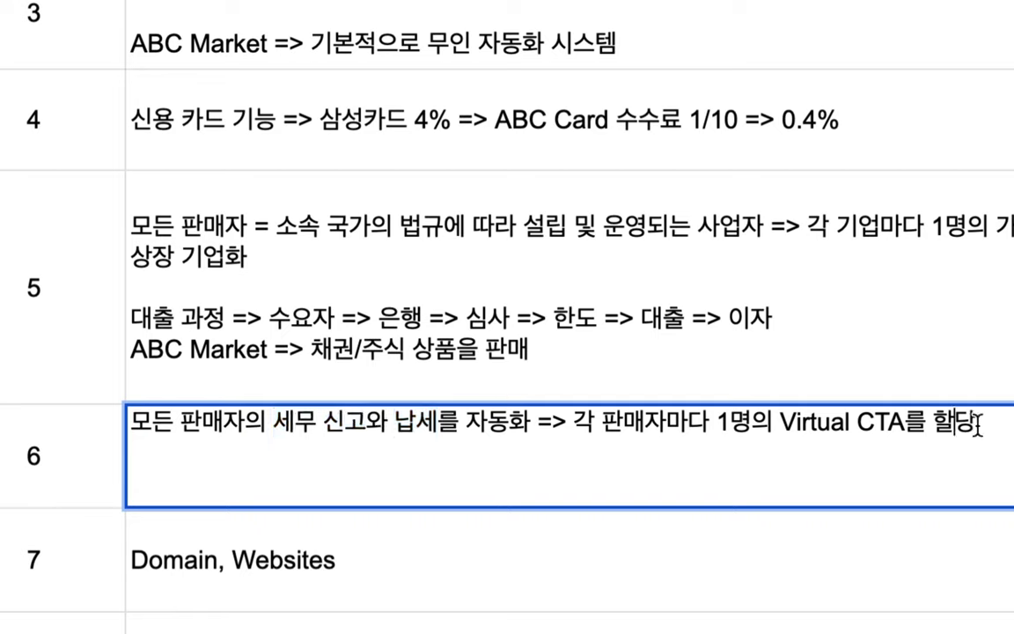
{"action": "key", "text": "alt+Return"}
{"action": "type", "text": "dj"}
{"action": "key", "text": "BackSpace"}
{"action": "key", "text": "BackSpace"}
{"action": "type", "text": "한국"}
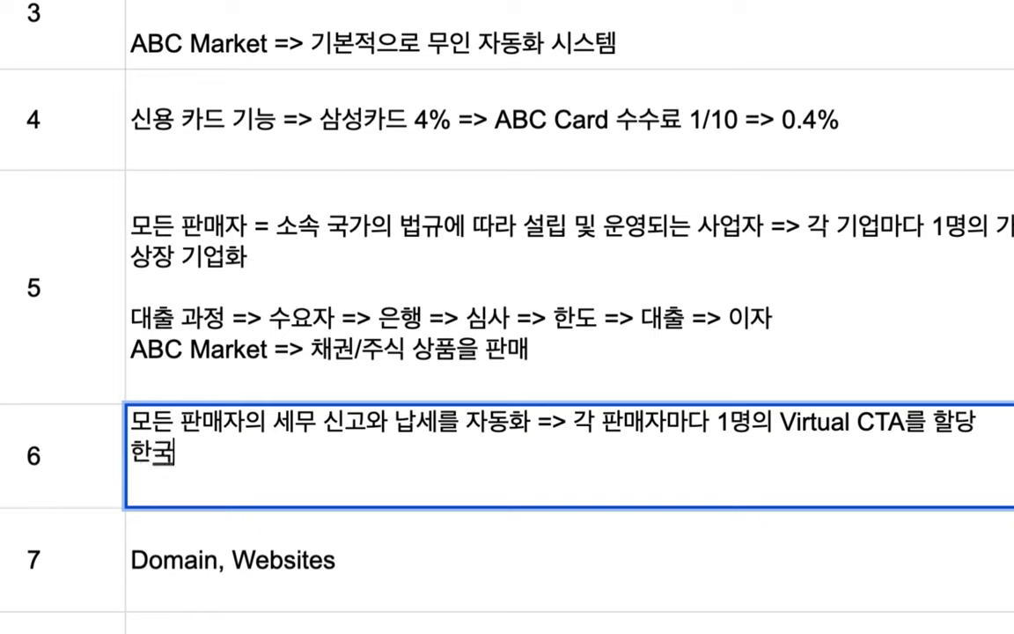
{"action": "type", "text": "의 어떤 기업도"}
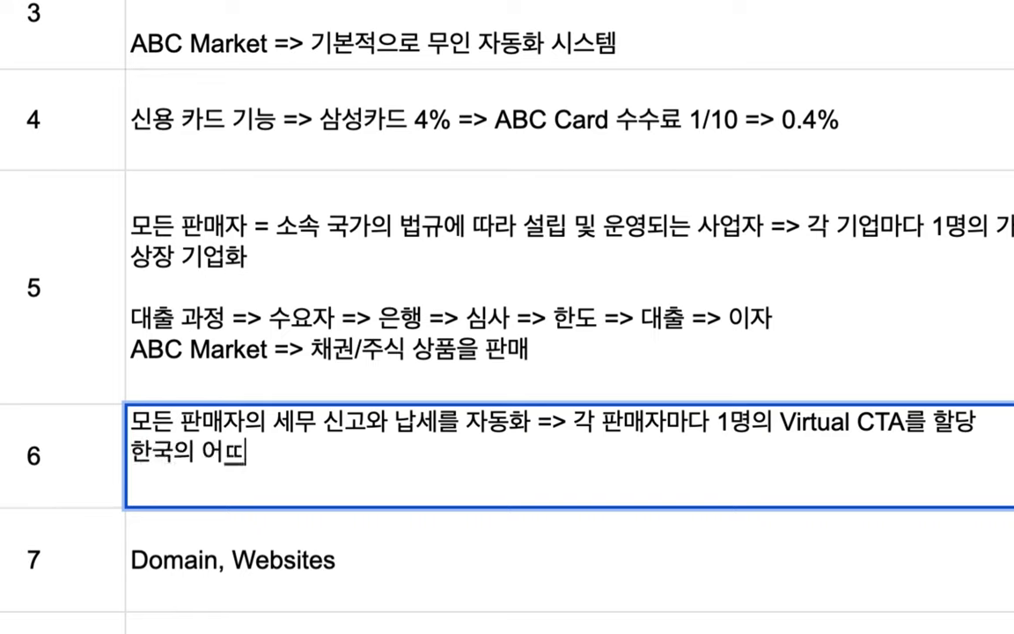
{"action": "type", "text": " 단 11이"}
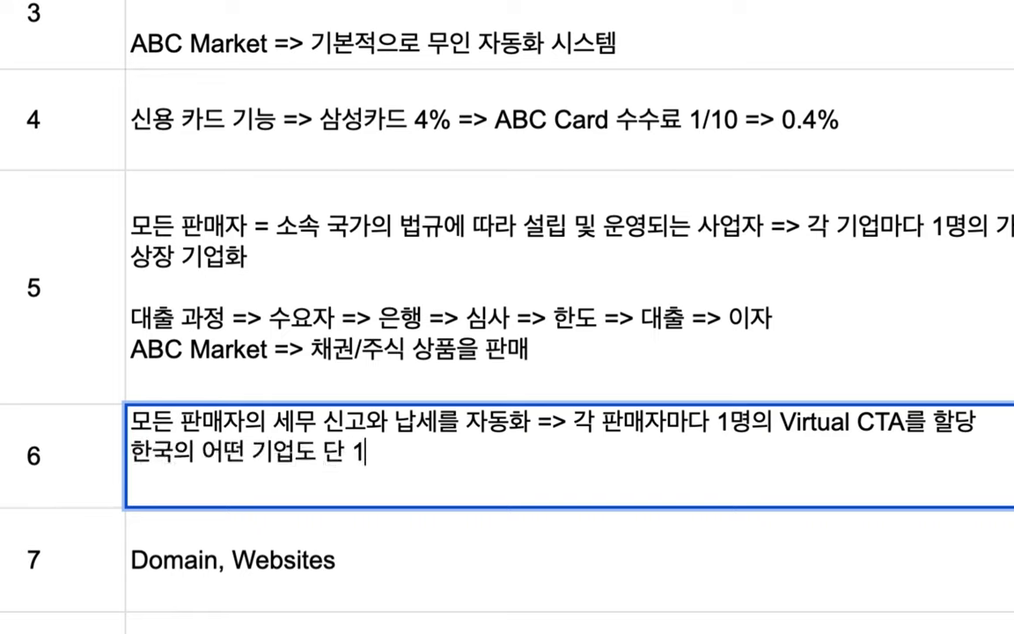
{"action": "key", "text": "BackSpace"}
{"action": "key", "text": "BackSpace"}
{"action": "type", "text": "원"}
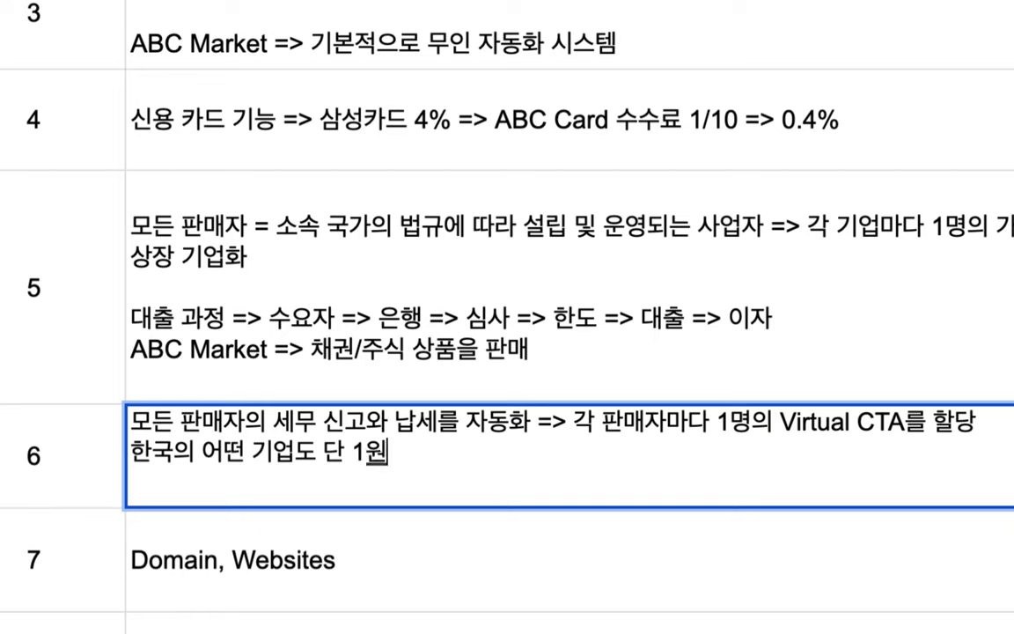
Finish the second line of item 6 with "더내지도, 덜 내지도 않는 조세 형평성" and commit the cell
{"action": "type", "text": " 더냈지도, 덜"}
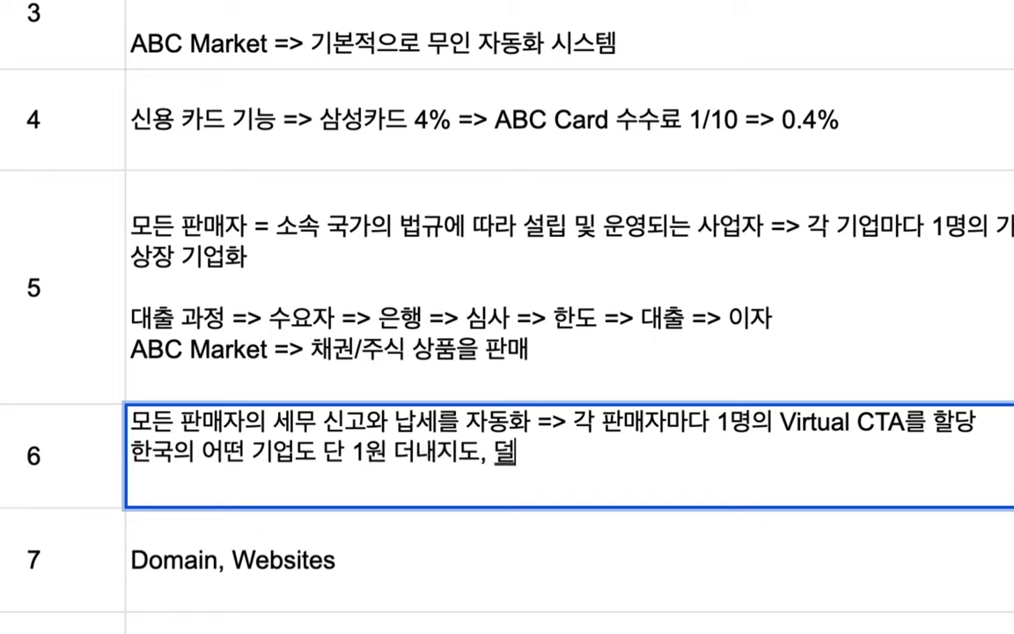
{"action": "type", "text": " 내지도 않는 "}
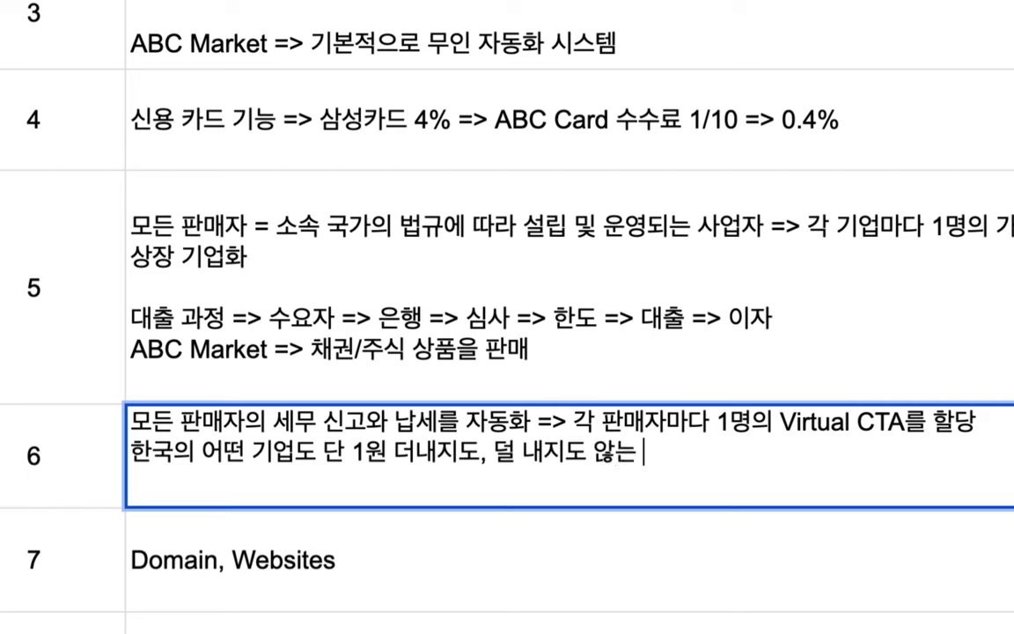
{"action": "type", "text": "조세 "}
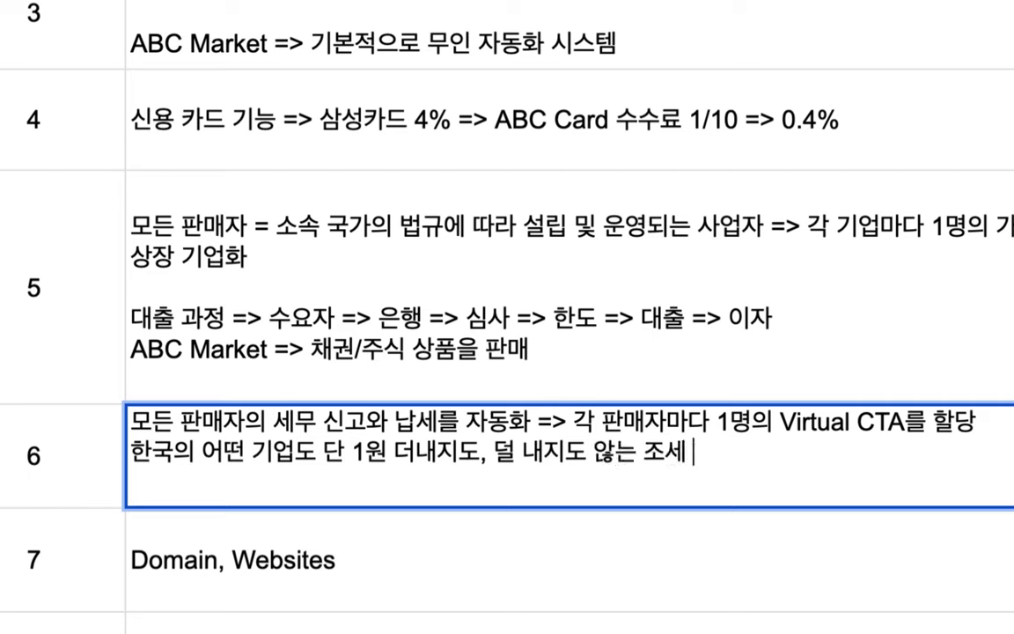
{"action": "type", "text": "혜평성"}
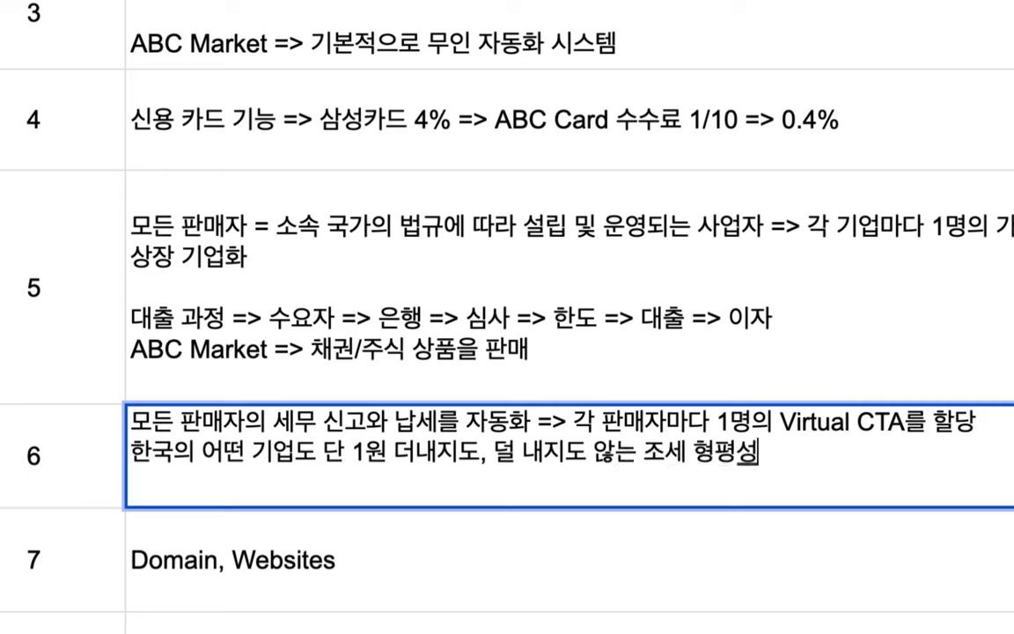
{"action": "key", "text": "Return"}
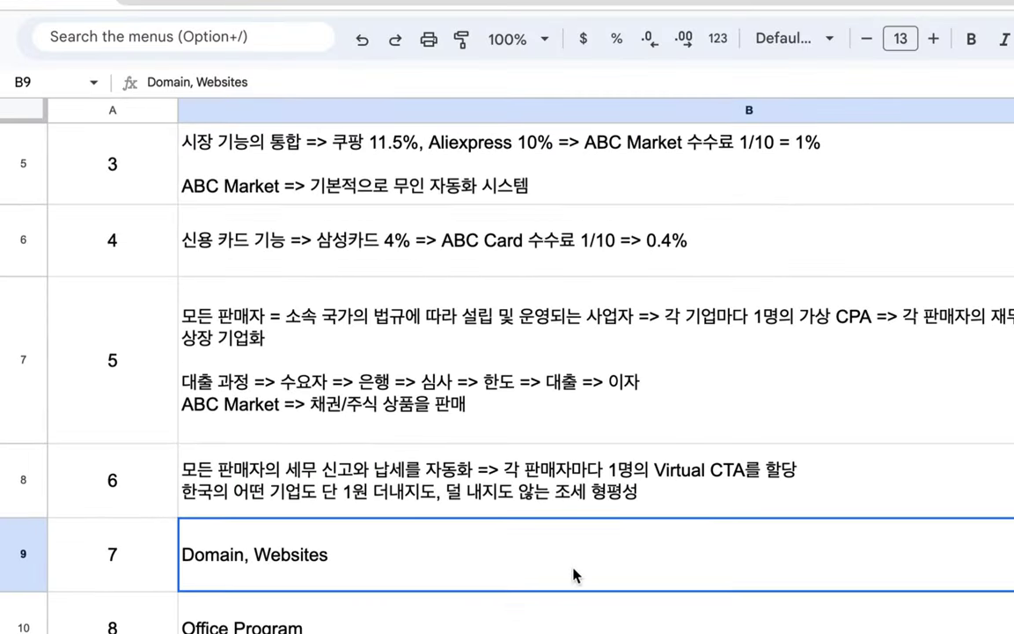
Reword the item 7 description to "모든 판매자에게 자신의 Domain 주소, Websites"
{"action": "scroll", "coordinate": [481, 618], "scroll_direction": "down", "scroll_amount": 3}
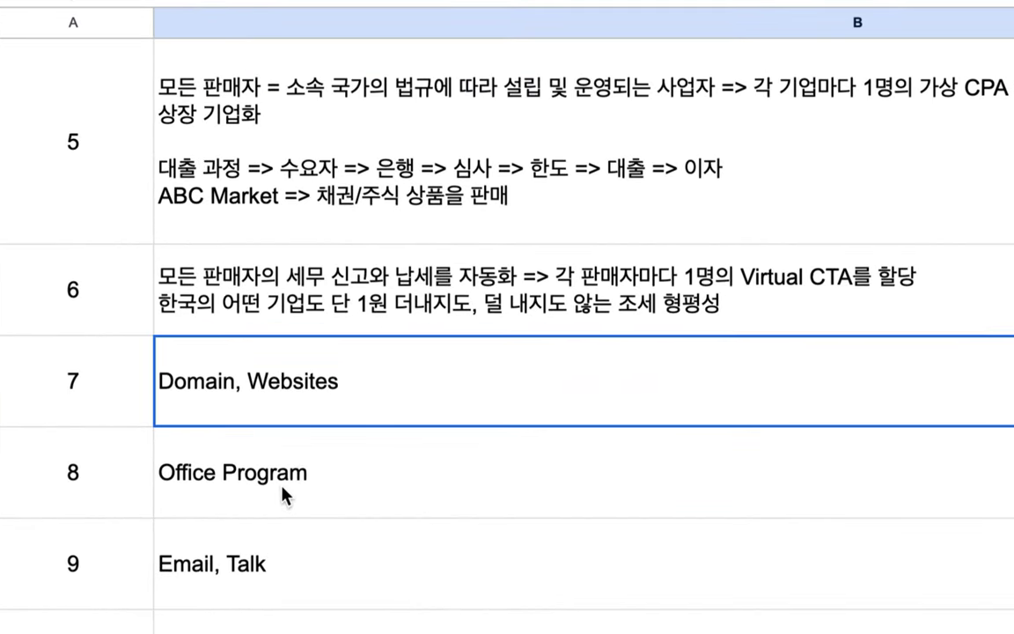
{"action": "double_click", "coordinate": [273, 423]}
{"action": "left_click", "coordinate": [162, 359]}
{"action": "type", "text": "모든 판"}
{"action": "type", "text": "매자에게 "}
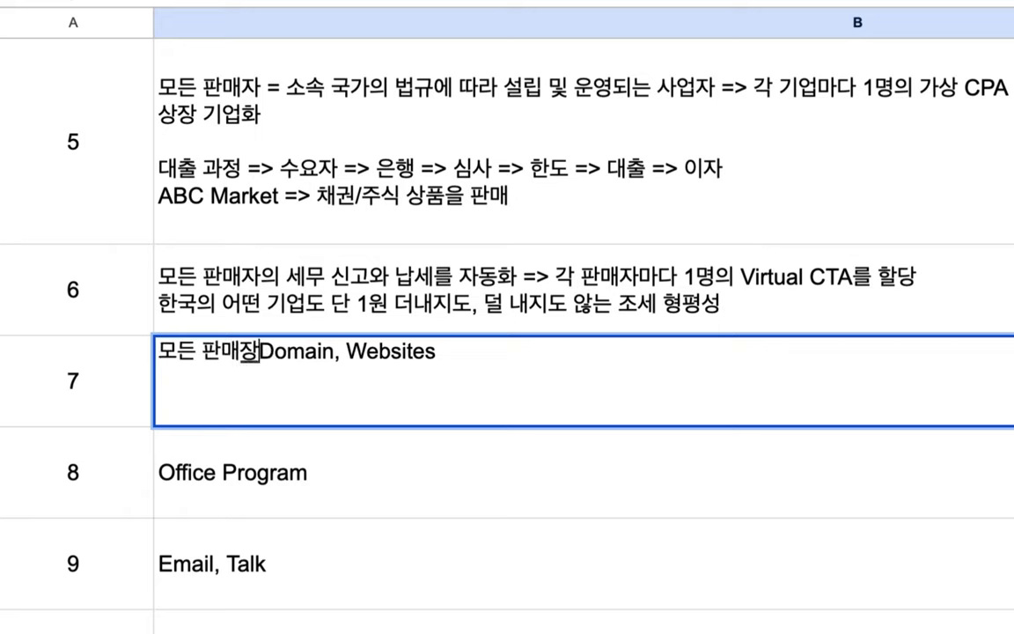
{"action": "type", "text": "자신의"}
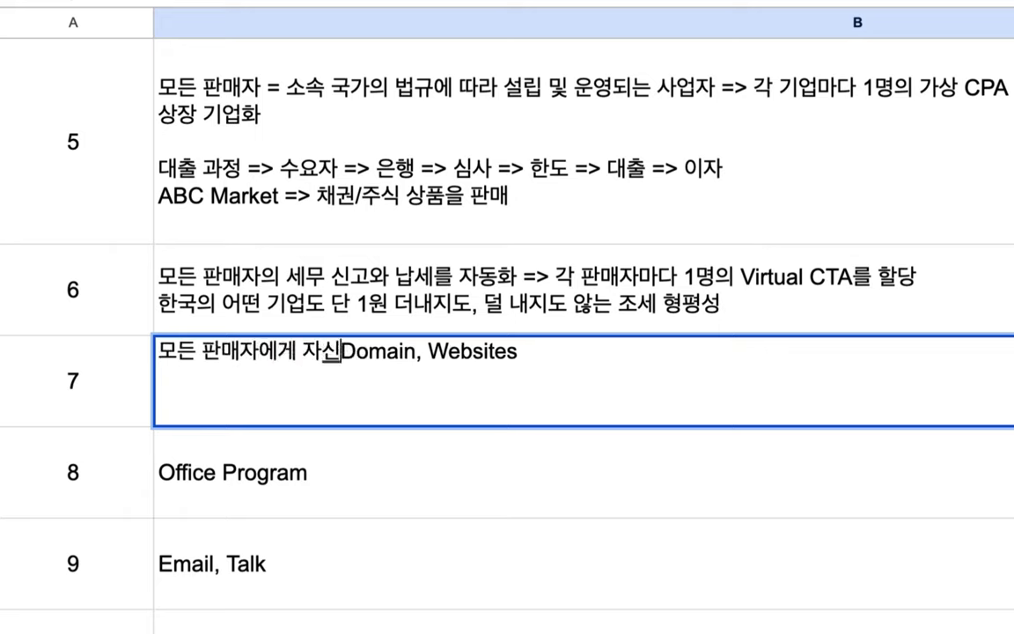
{"action": "left_click", "coordinate": [444, 356]}
{"action": "type", "text": "주소,"}
Add the line "모든 판매자에게 ERP를 제공" below a blank line in the item 7 cell and commit the cell
{"action": "left_click", "coordinate": [601, 355]}
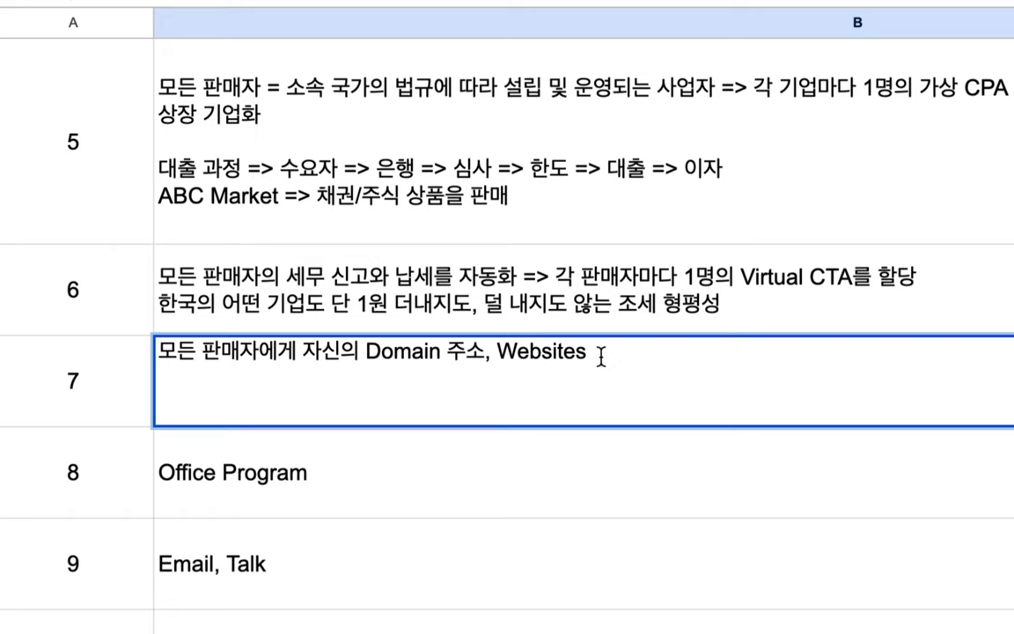
{"action": "key", "text": "alt+Return"}
{"action": "type", "text": "모든 판매자"}
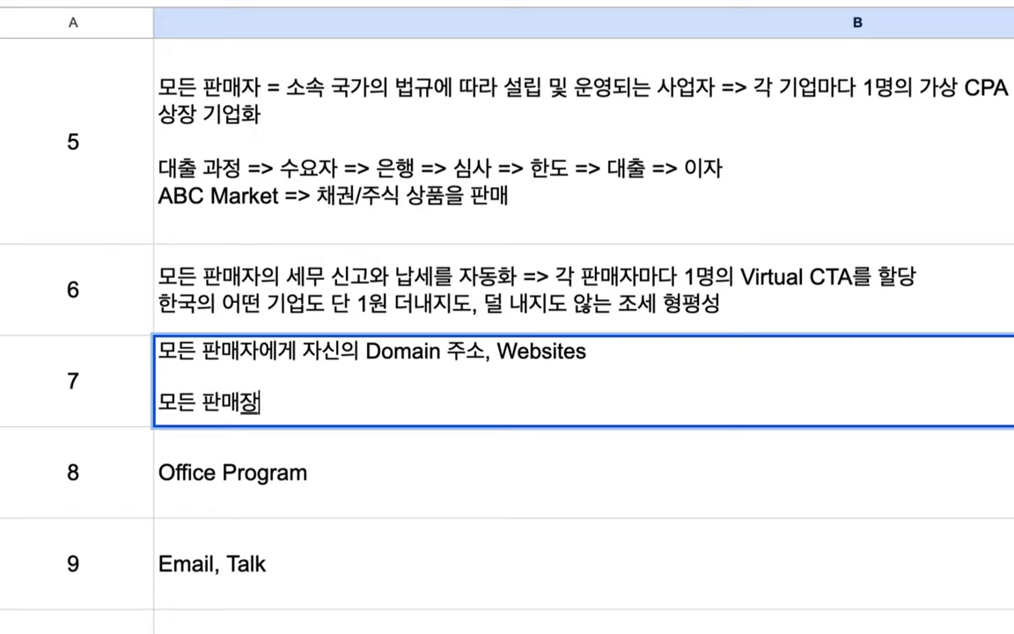
{"action": "type", "text": "에게 ERP"}
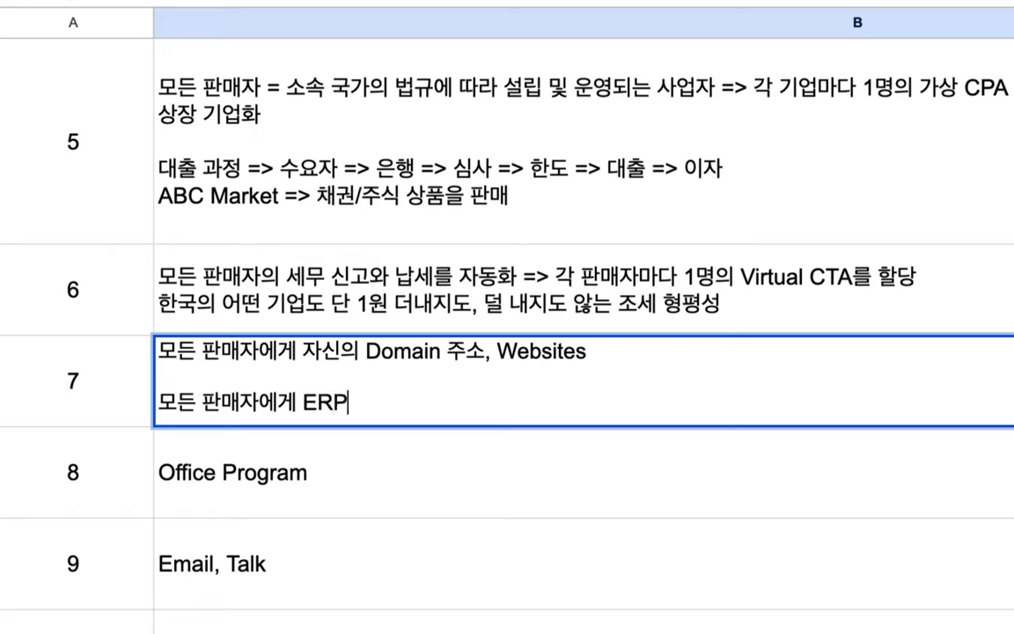
{"action": "type", "text": "를 제공"}
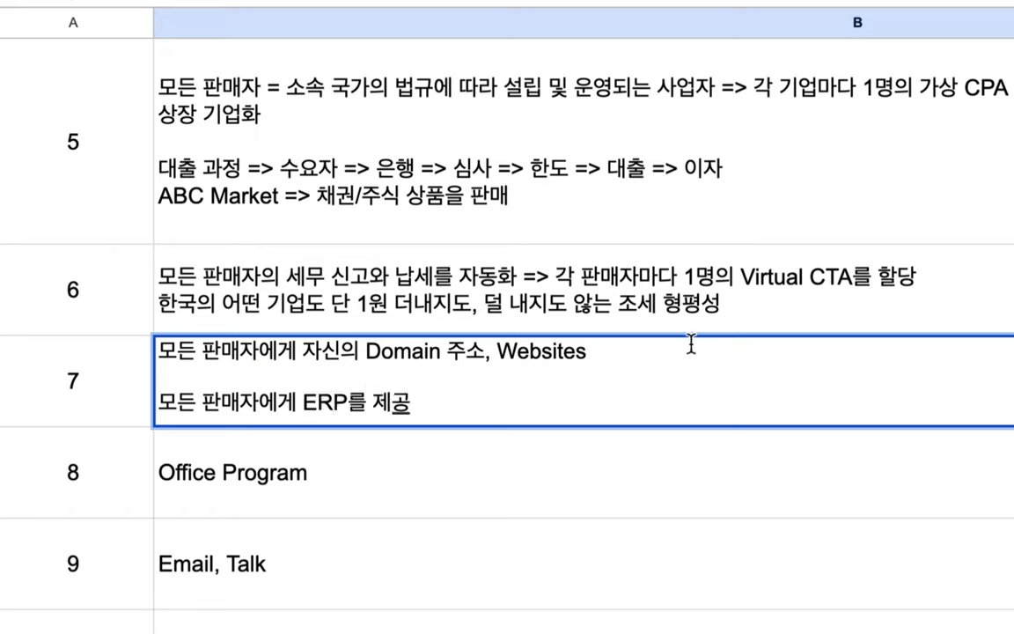
{"action": "left_click_drag", "start_coordinate": [304, 405], "coordinate": [345, 405]}
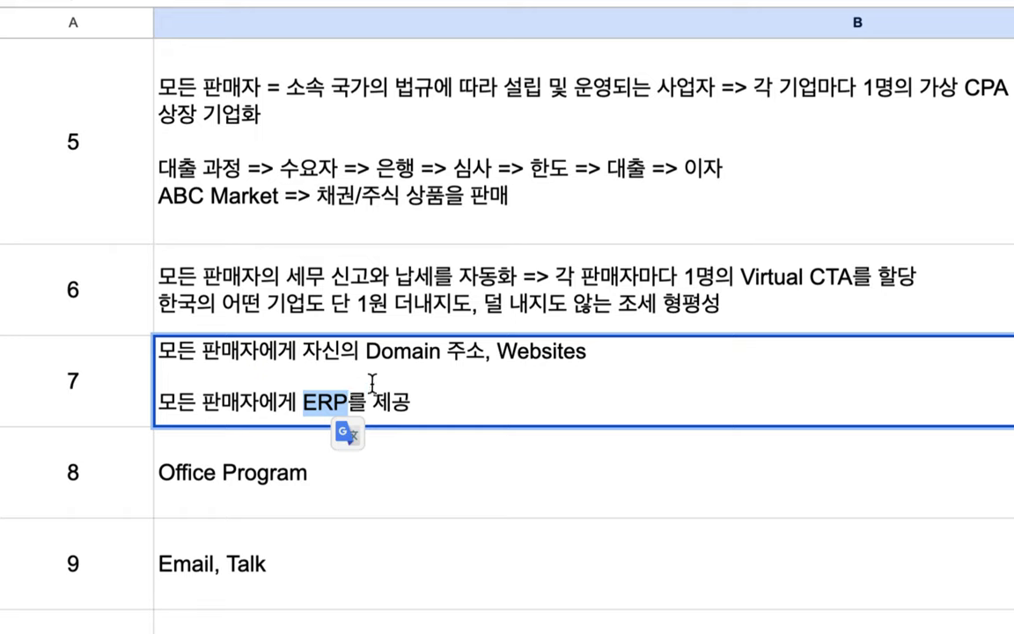
{"action": "left_click", "coordinate": [283, 407]}
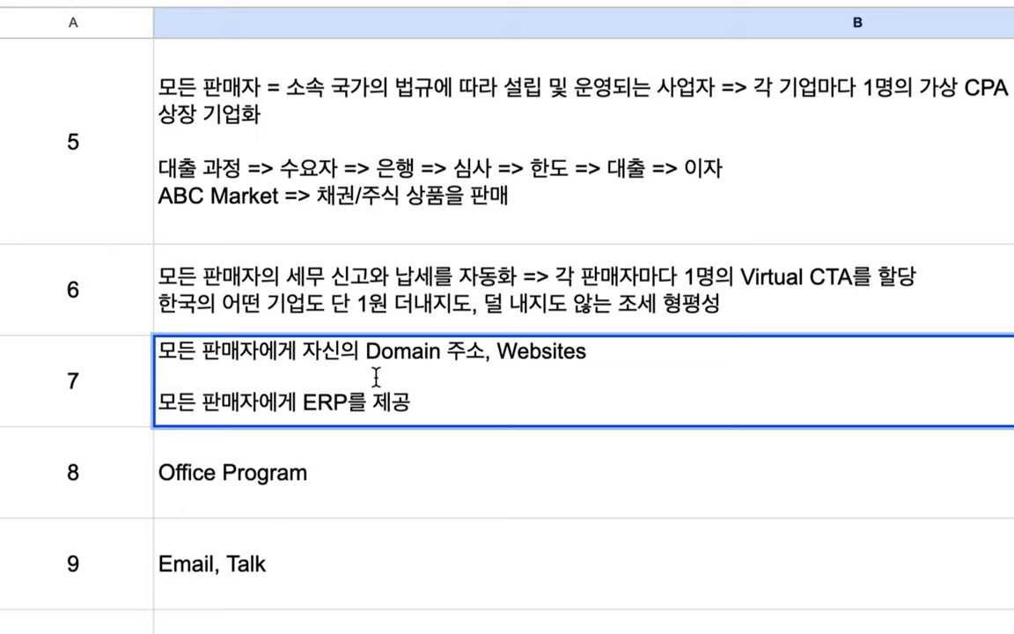
{"action": "left_click_drag", "start_coordinate": [303, 403], "coordinate": [365, 405]}
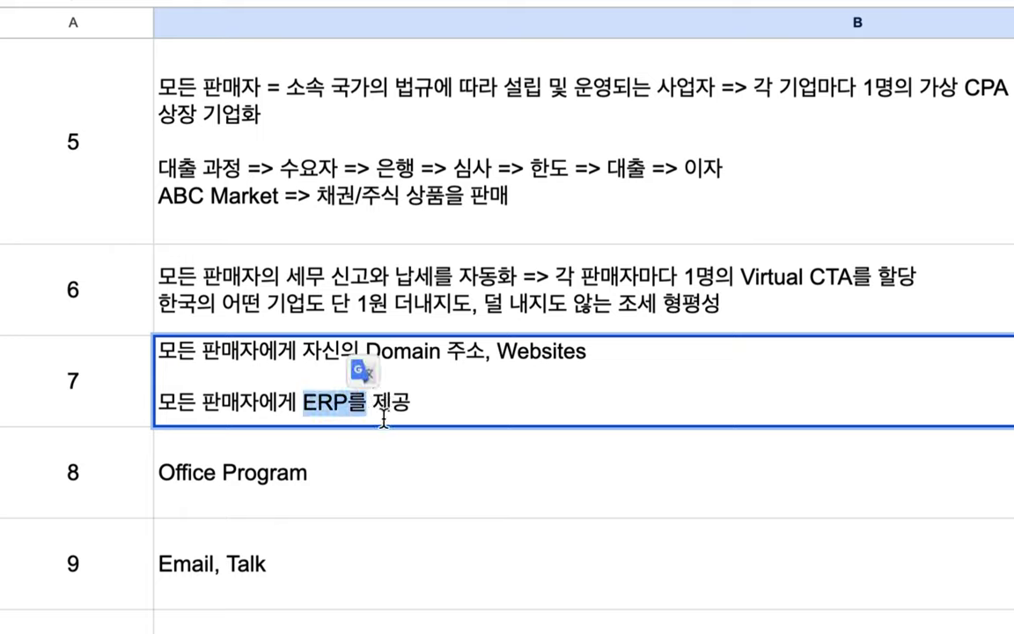
{"action": "left_click", "coordinate": [349, 471]}
Insert "Gmail, ... =>" at the start of the item 9 description, before "Email, Talk"
{"action": "scroll", "coordinate": [350, 471], "scroll_direction": "down", "scroll_amount": 3}
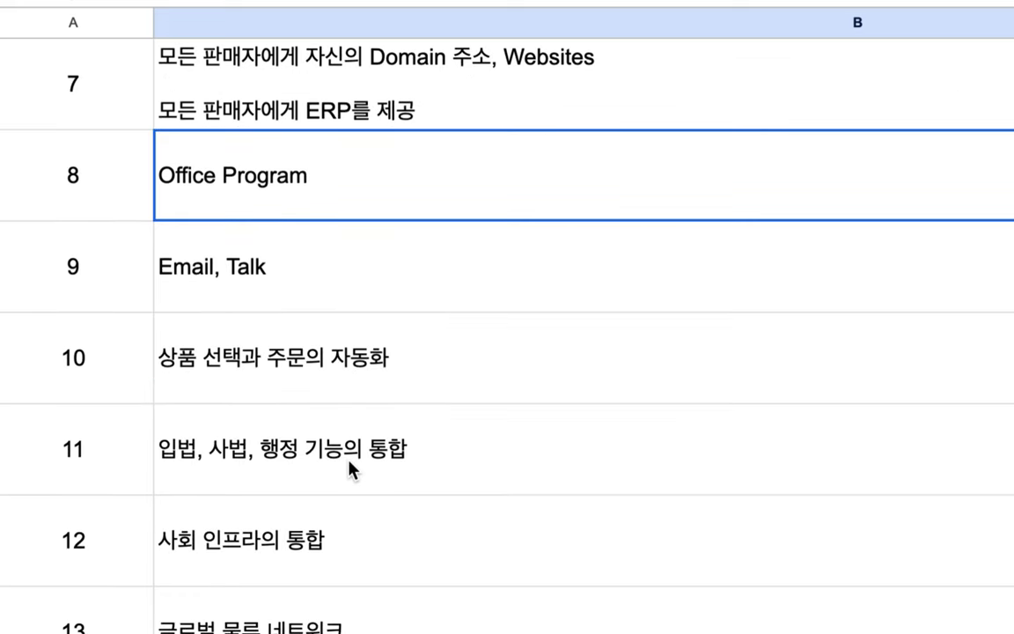
{"action": "left_click", "coordinate": [191, 287]}
{"action": "double_click", "coordinate": [265, 259]}
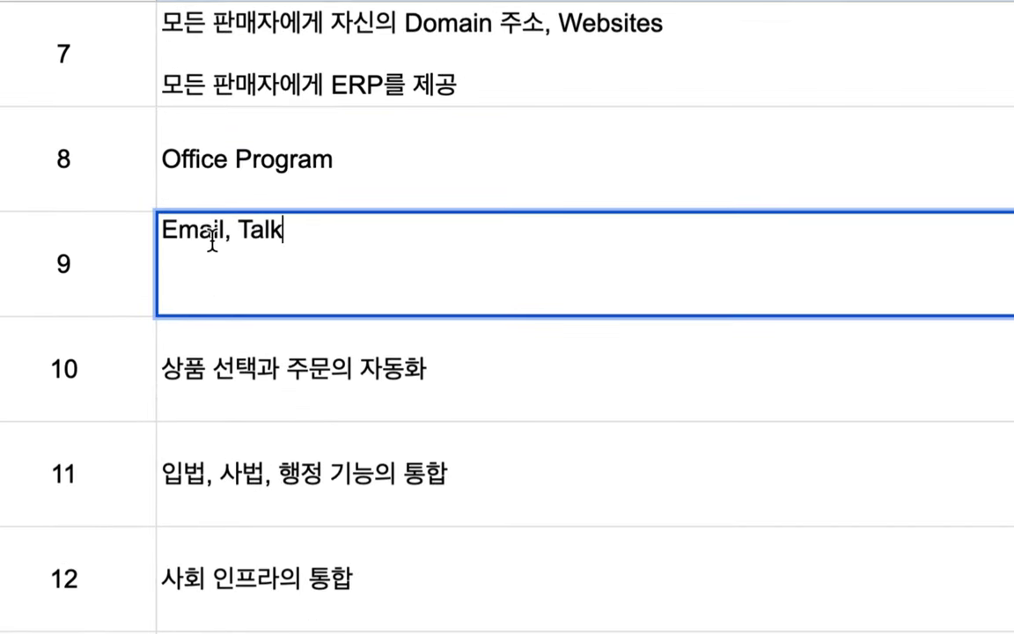
{"action": "left_click", "coordinate": [161, 230]}
{"action": "type", "text": "ㅎ"}
{"action": "key", "text": "BackSpace"}
{"action": "type", "text": "Gam"}
{"action": "key", "text": "BackSpace"}
{"action": "key", "text": "BackSpace"}
{"action": "type", "text": "mail, "}
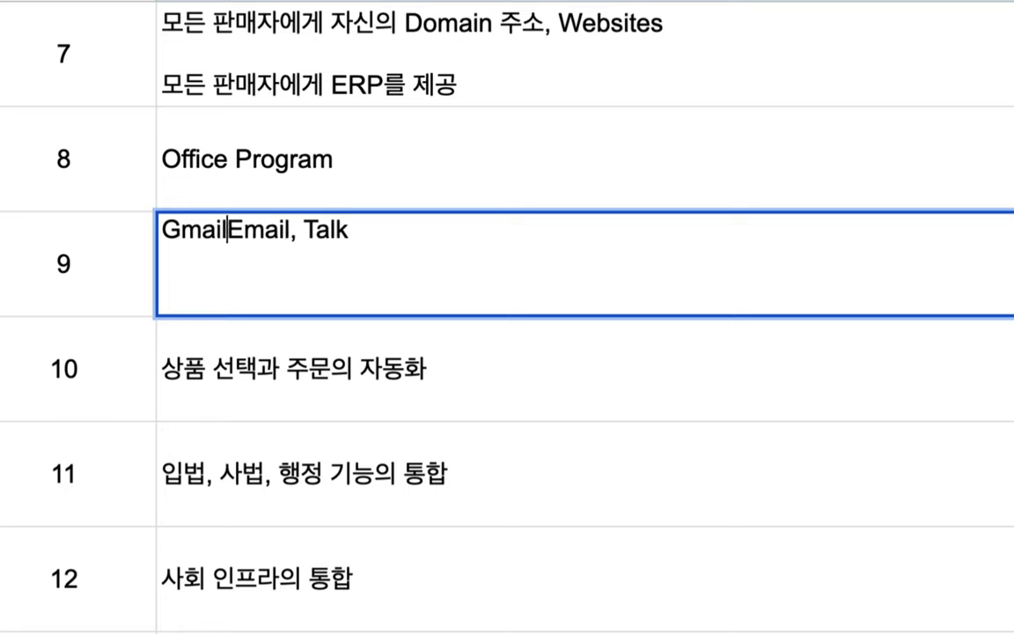
{"action": "type", "text": "... => "}
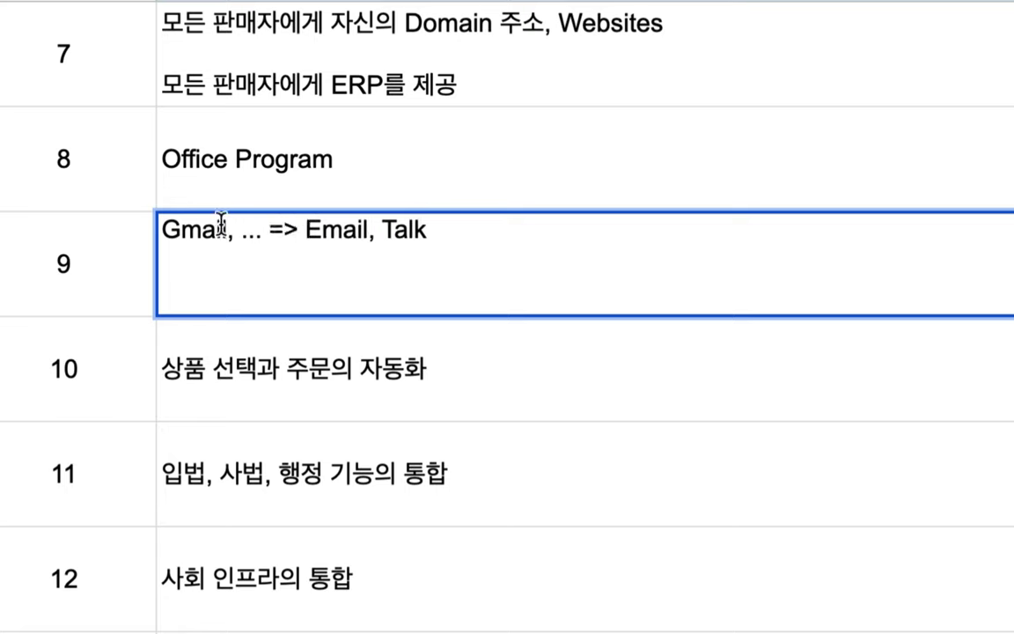
Insert "암호화/Private" before "Email" in the item 9 description
{"action": "type", "text": " 암호화"}
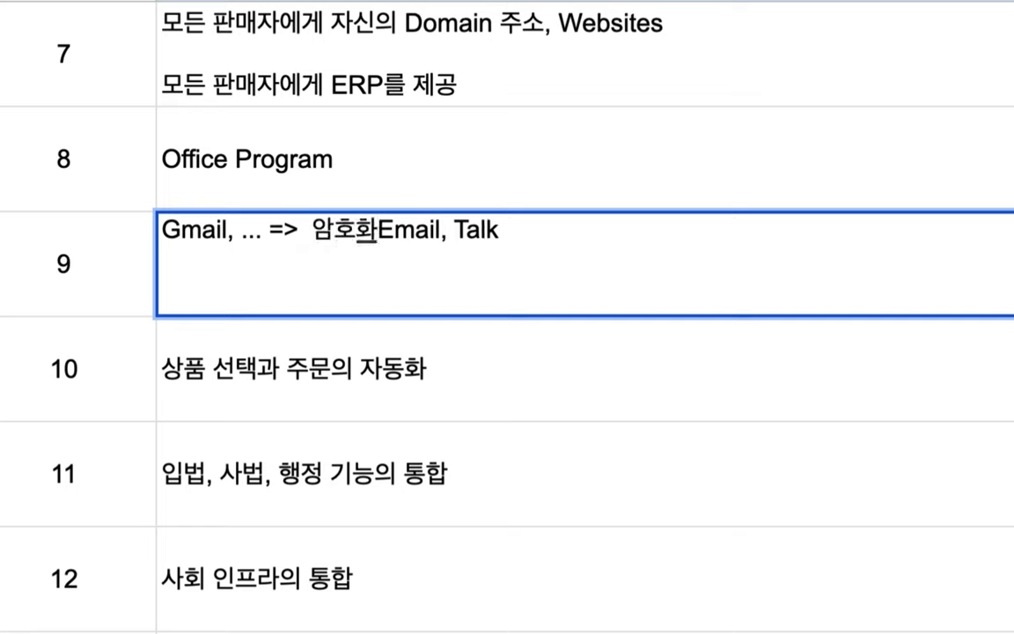
{"action": "type", "text": "/"}
{"action": "key", "text": "BackSpace"}
{"action": "key", "text": "BackSpace"}
{"action": "type", "text": "Private"}
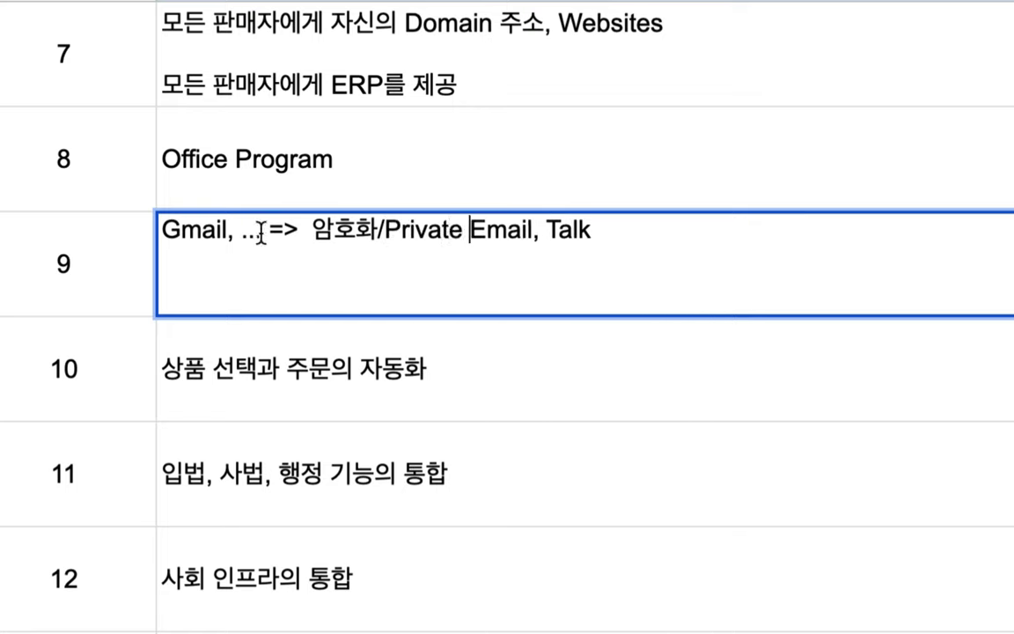
{"action": "left_click_drag", "start_coordinate": [261, 233], "coordinate": [179, 234]}
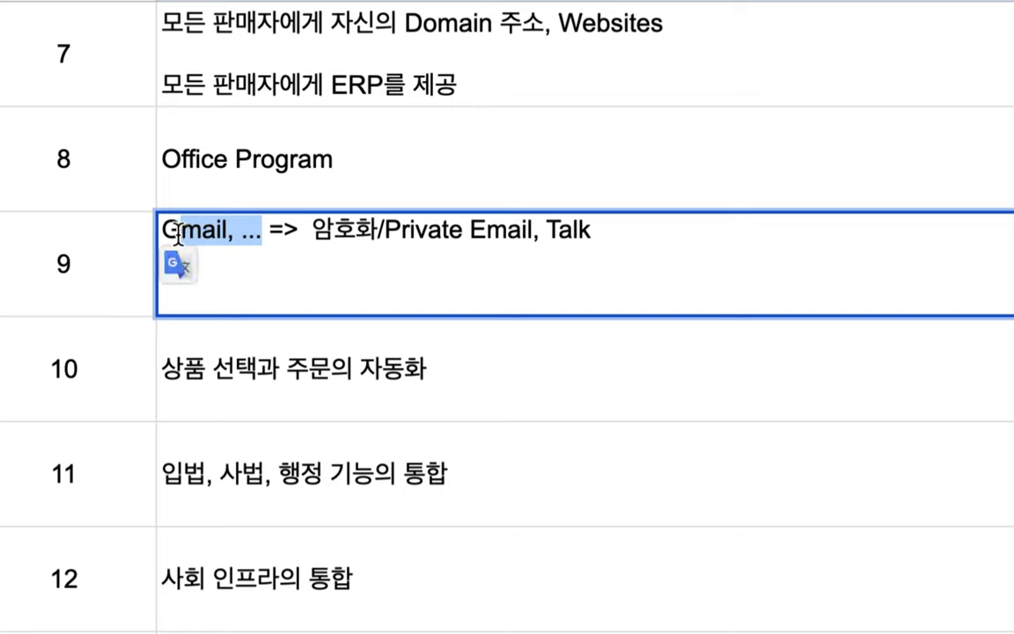